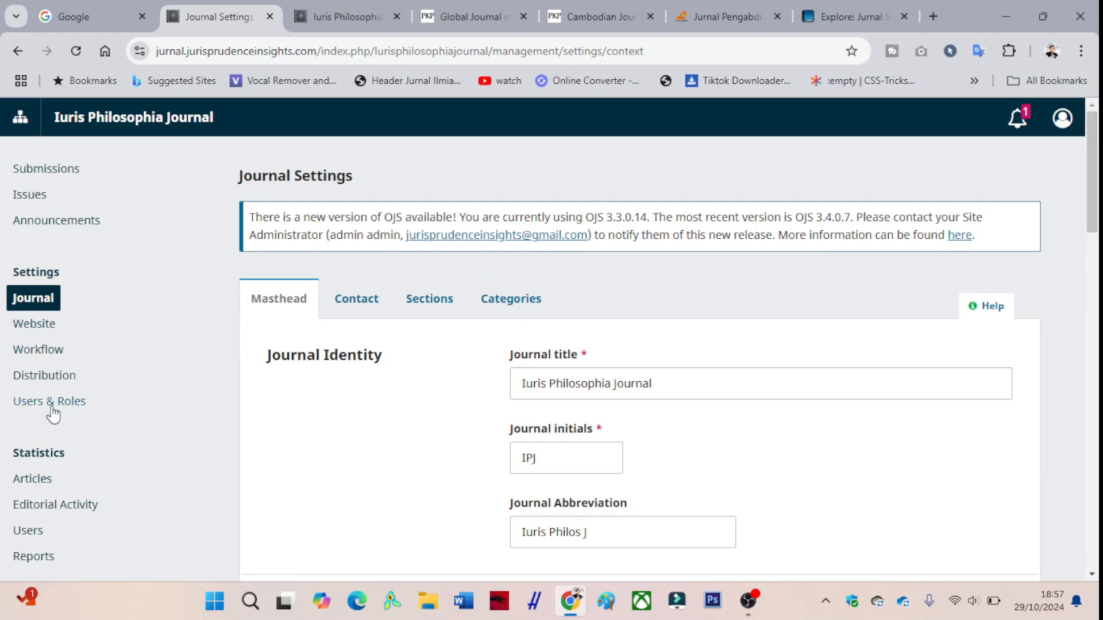
- Open the journal's website settings and show the list of installed plugins
{"action": "left_click", "coordinate": [44, 326]}
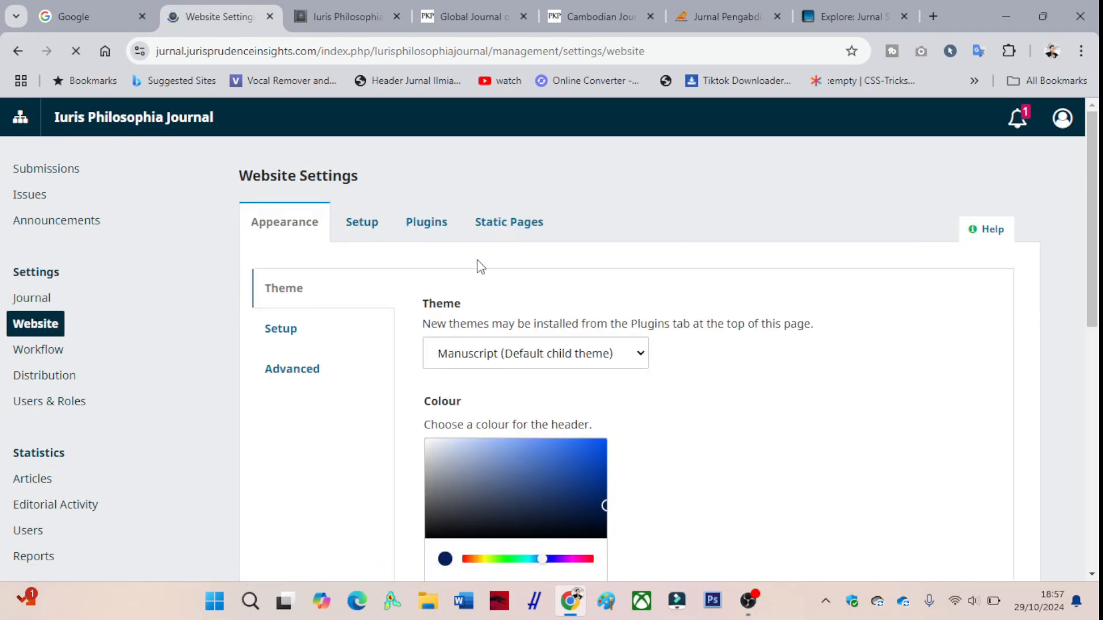
{"action": "left_click", "coordinate": [439, 229]}
{"action": "scroll", "coordinate": [435, 247], "scroll_direction": "down", "scroll_amount": 1}
{"action": "scroll", "coordinate": [435, 249], "scroll_direction": "down", "scroll_amount": 4}
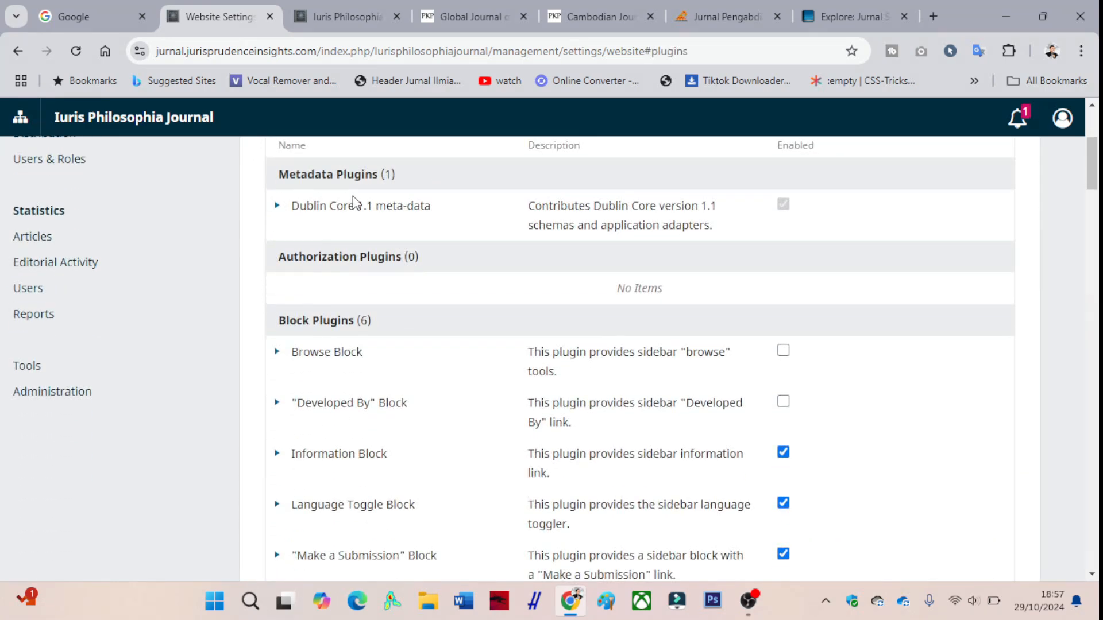
- Delete the Backup Plugin from the generic plugins and confirm its removal from the system
{"action": "scroll", "coordinate": [357, 212], "scroll_direction": "down", "scroll_amount": 1}
{"action": "scroll", "coordinate": [362, 241], "scroll_direction": "down", "scroll_amount": 3}
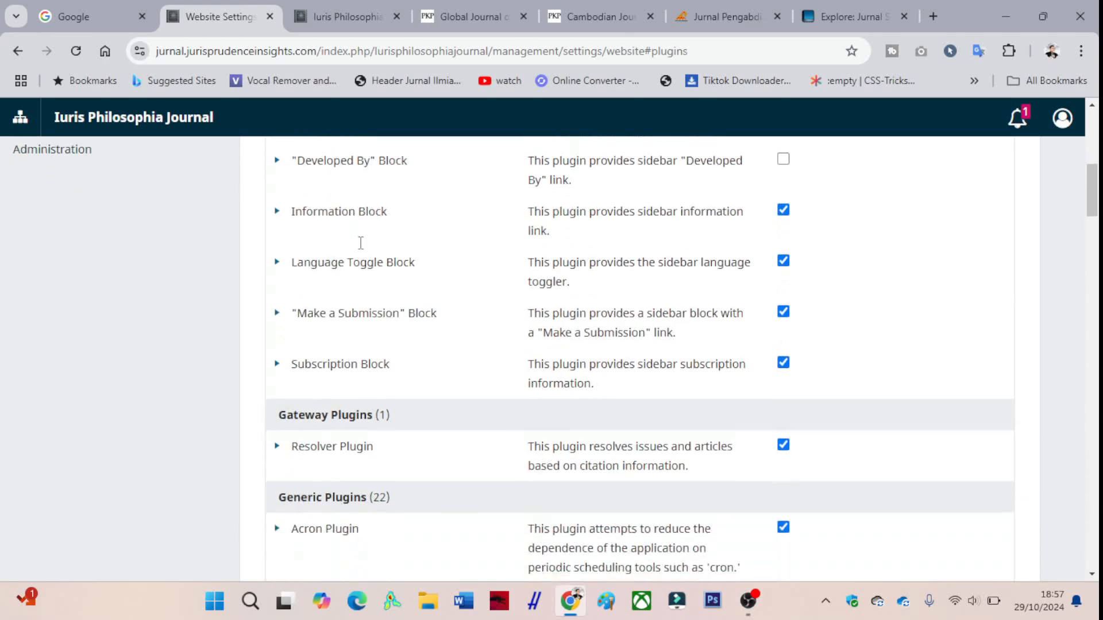
{"action": "scroll", "coordinate": [359, 246], "scroll_direction": "up", "scroll_amount": 3}
{"action": "scroll", "coordinate": [360, 246], "scroll_direction": "down", "scroll_amount": 4}
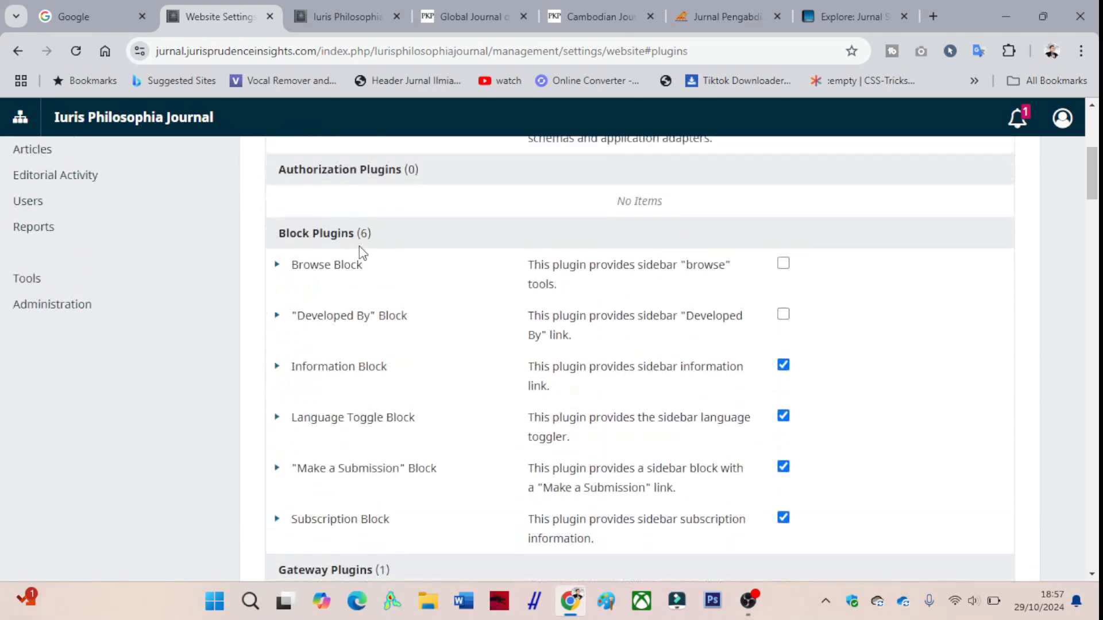
{"action": "scroll", "coordinate": [361, 246], "scroll_direction": "down", "scroll_amount": 2}
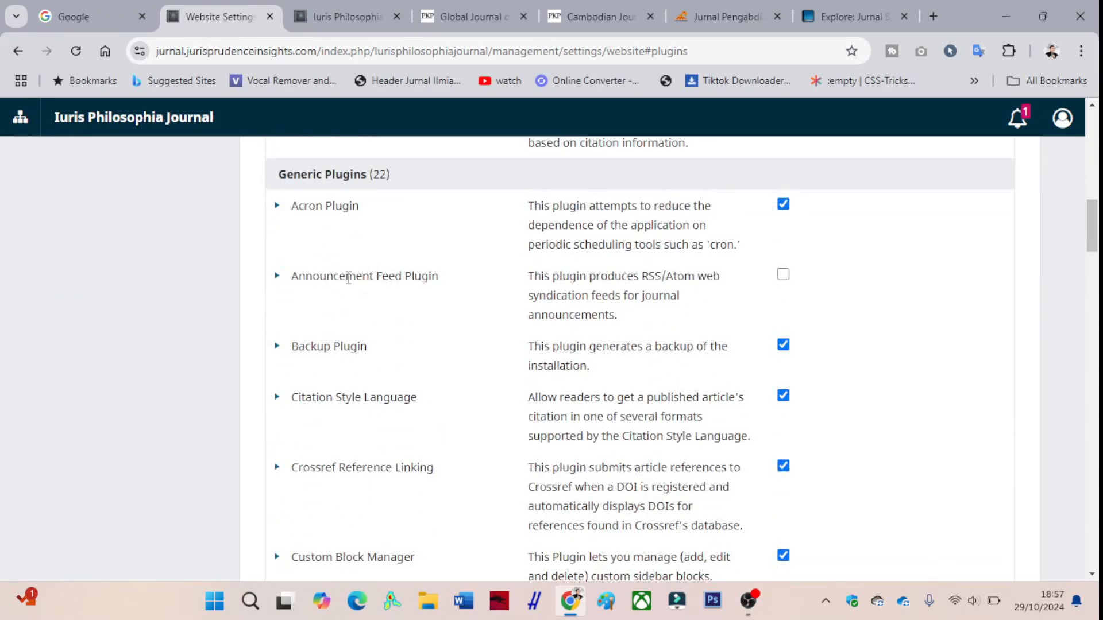
{"action": "left_click", "coordinate": [276, 347]}
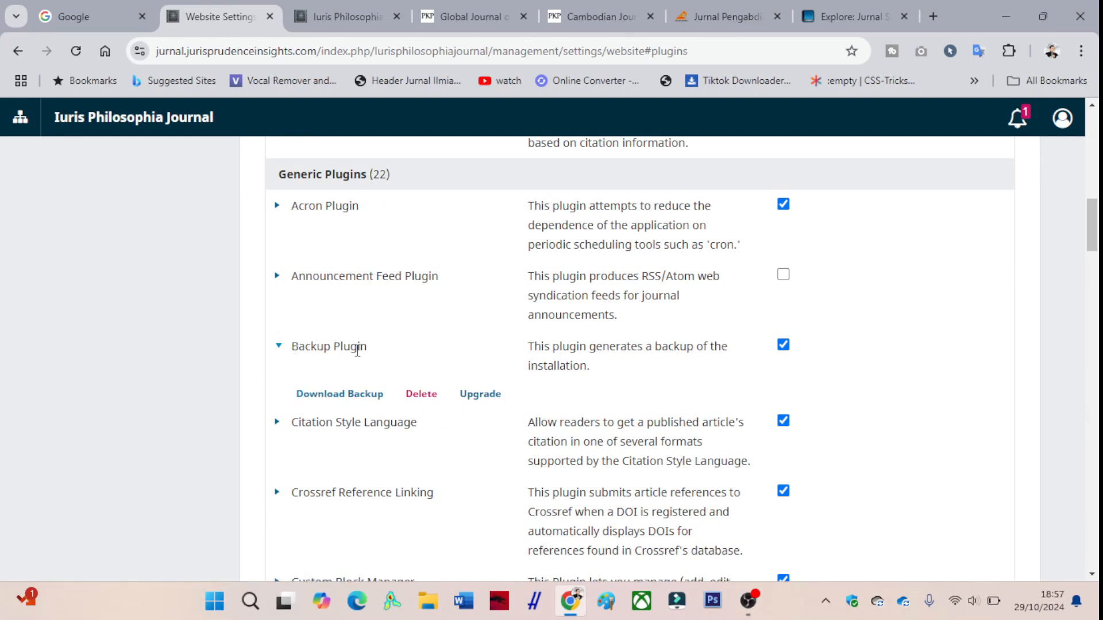
{"action": "left_click", "coordinate": [424, 397]}
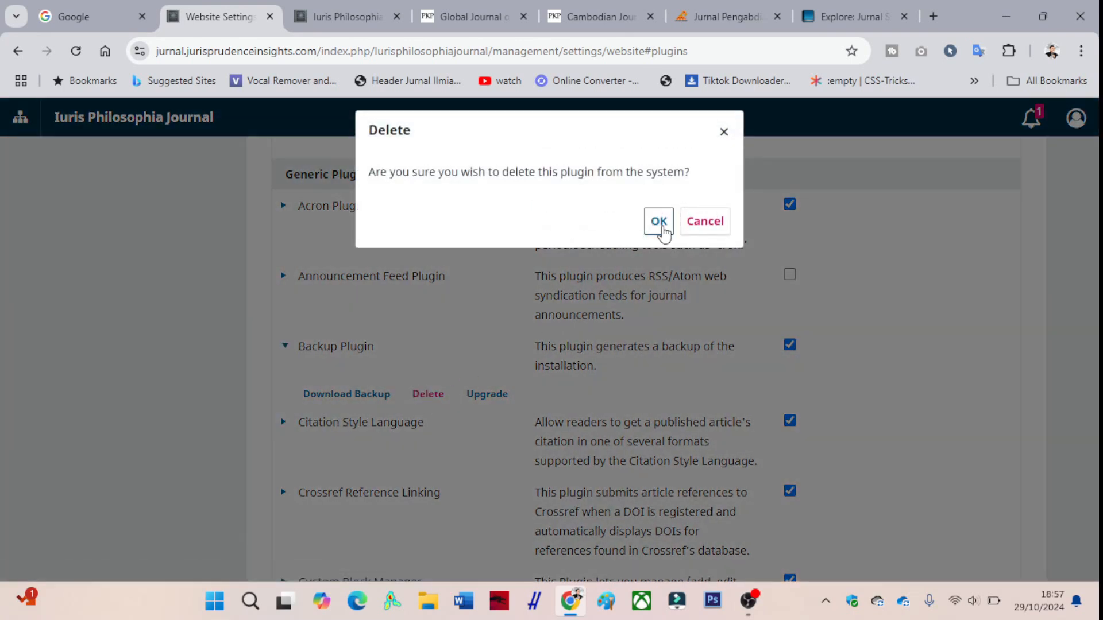
{"action": "left_click", "coordinate": [661, 222]}
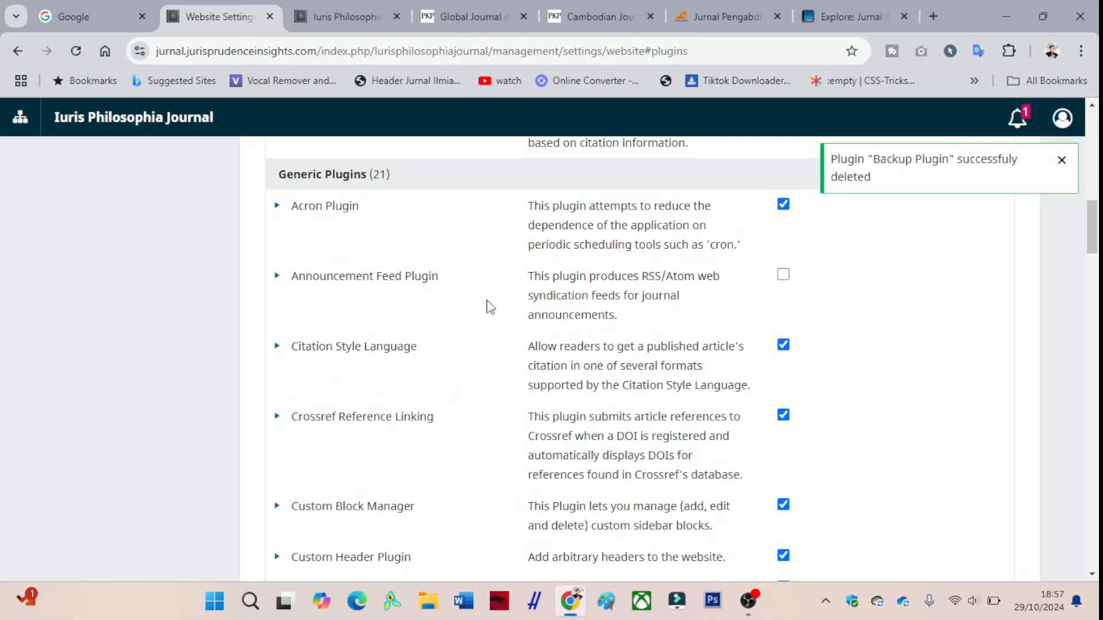
- Delete the Bootstrap 3 Base Theme from the theme plugins and confirm its removal
{"action": "scroll", "coordinate": [487, 316], "scroll_direction": "down", "scroll_amount": 1}
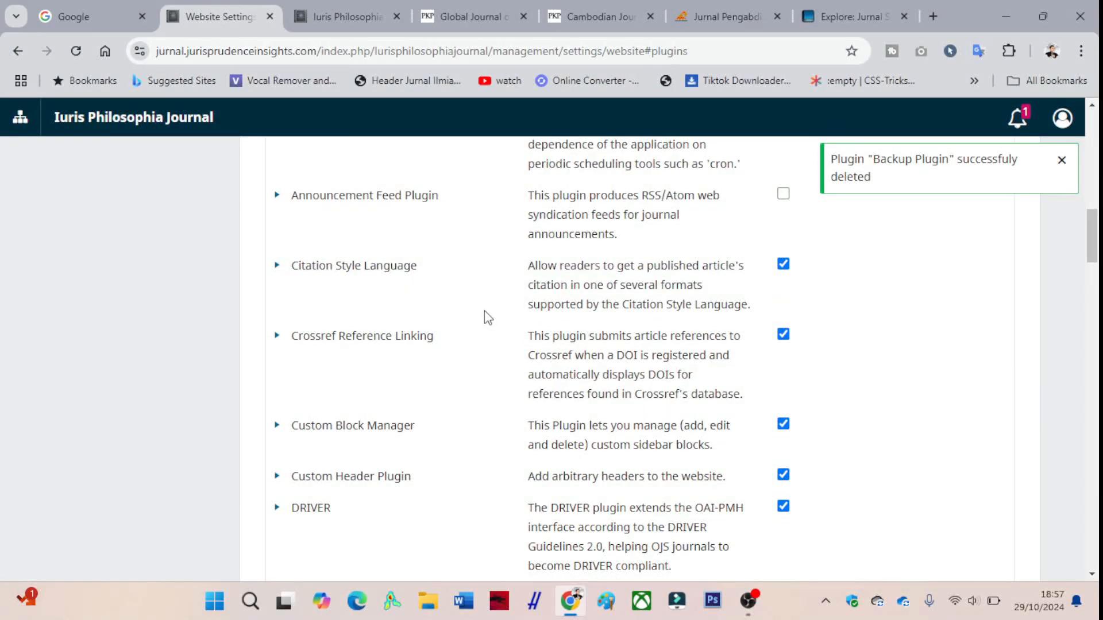
{"action": "scroll", "coordinate": [488, 317], "scroll_direction": "down", "scroll_amount": 1}
{"action": "scroll", "coordinate": [488, 318], "scroll_direction": "down", "scroll_amount": 8}
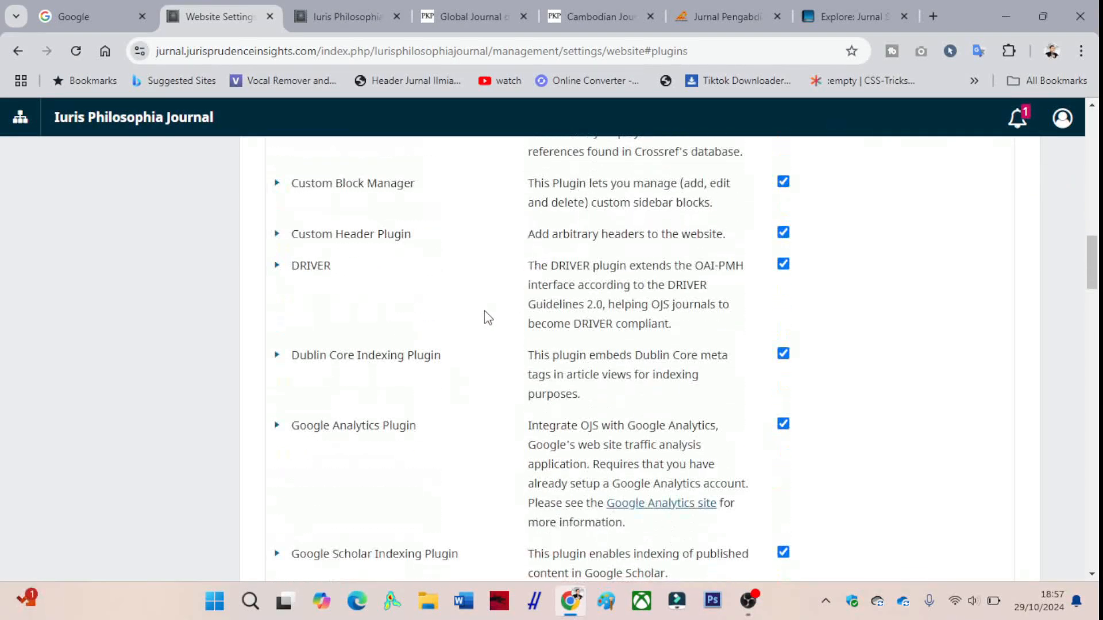
{"action": "scroll", "coordinate": [486, 315], "scroll_direction": "down", "scroll_amount": 2}
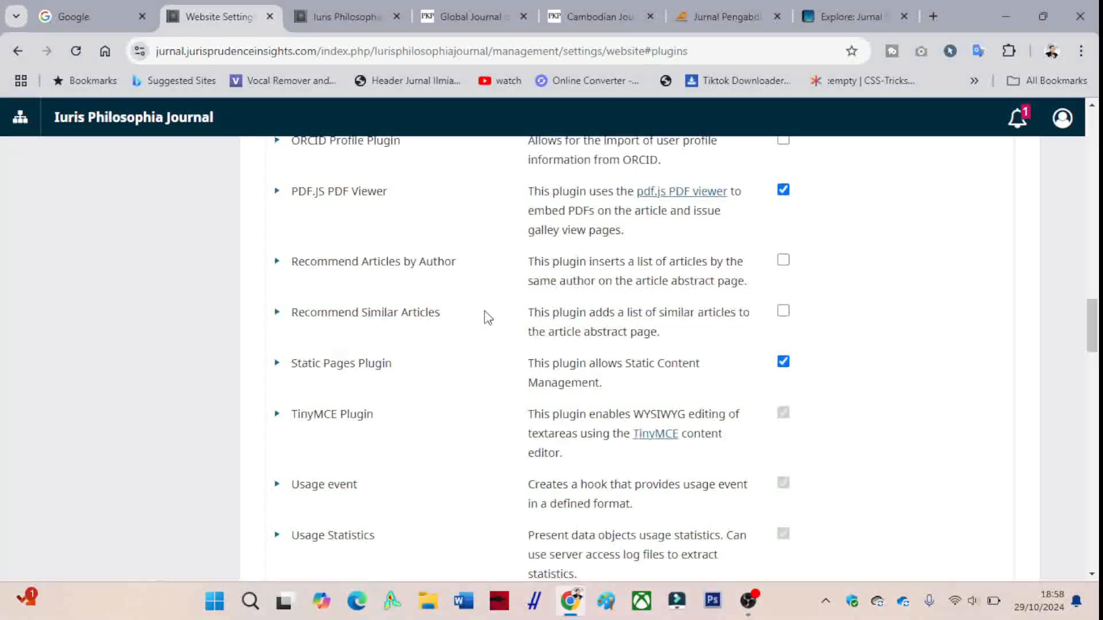
{"action": "scroll", "coordinate": [488, 318], "scroll_direction": "down", "scroll_amount": 8}
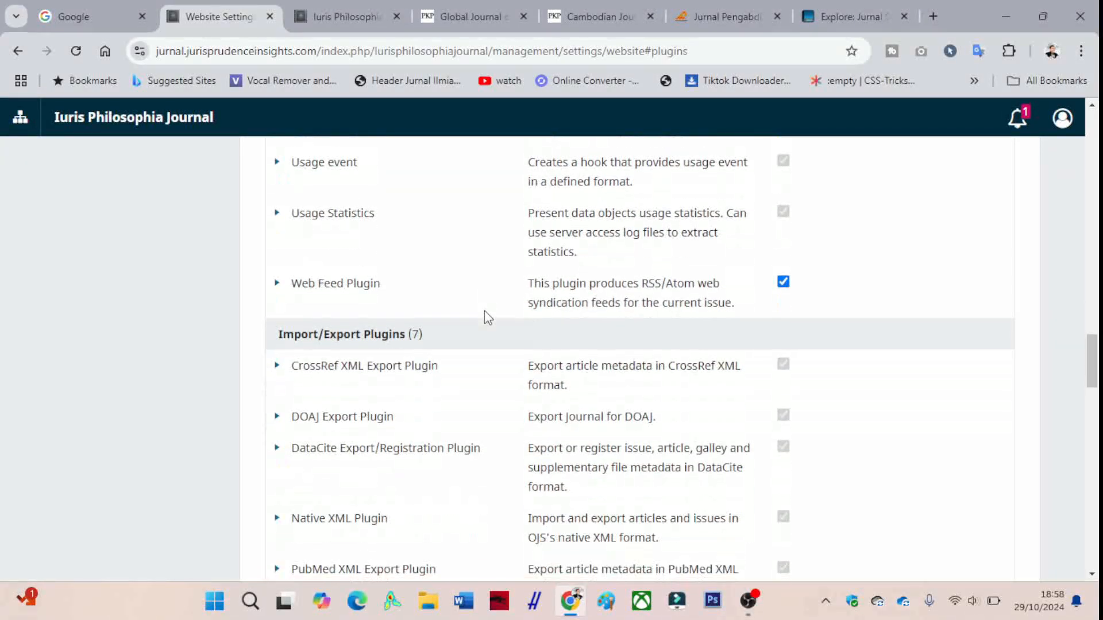
{"action": "scroll", "coordinate": [485, 313], "scroll_direction": "down", "scroll_amount": 12}
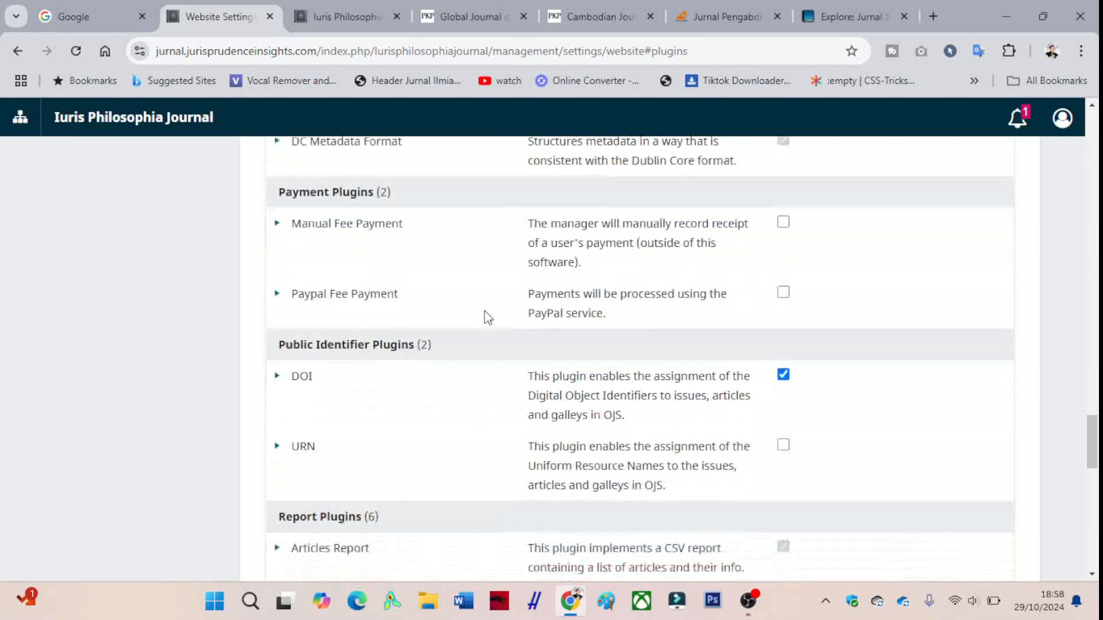
{"action": "scroll", "coordinate": [486, 315], "scroll_direction": "down", "scroll_amount": 4}
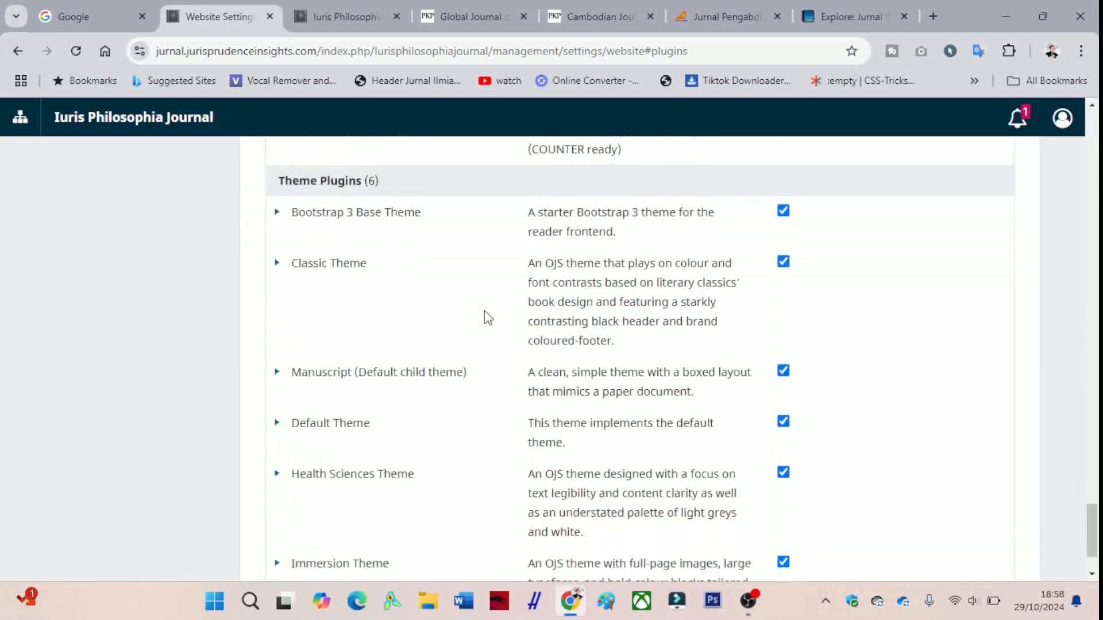
{"action": "scroll", "coordinate": [296, 465], "scroll_direction": "up", "scroll_amount": 2}
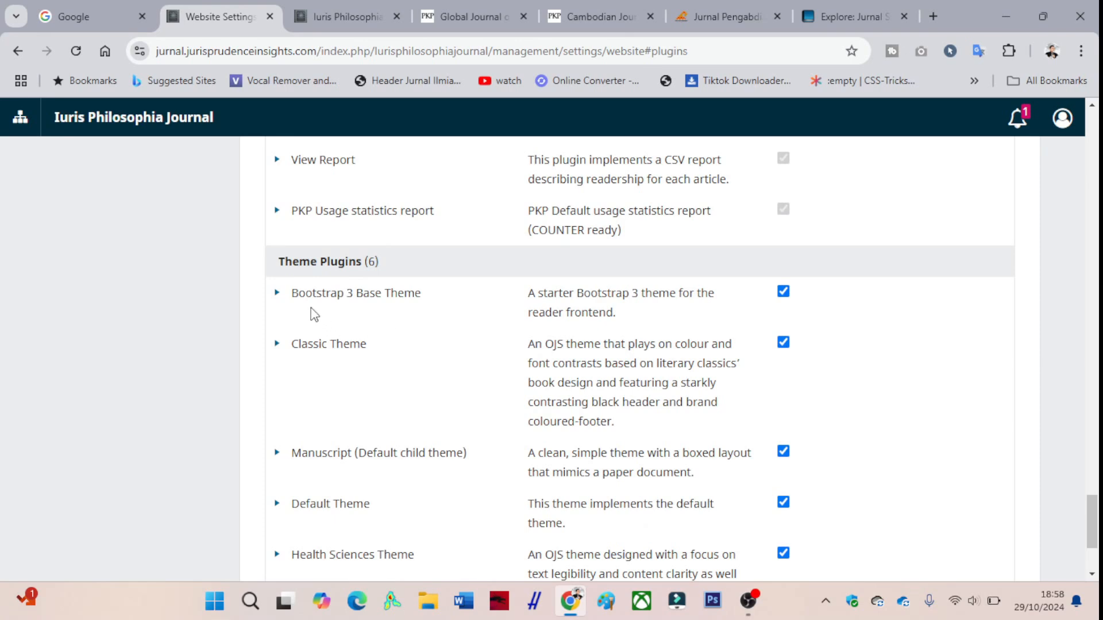
{"action": "left_click", "coordinate": [281, 294]}
{"action": "left_click", "coordinate": [311, 342]}
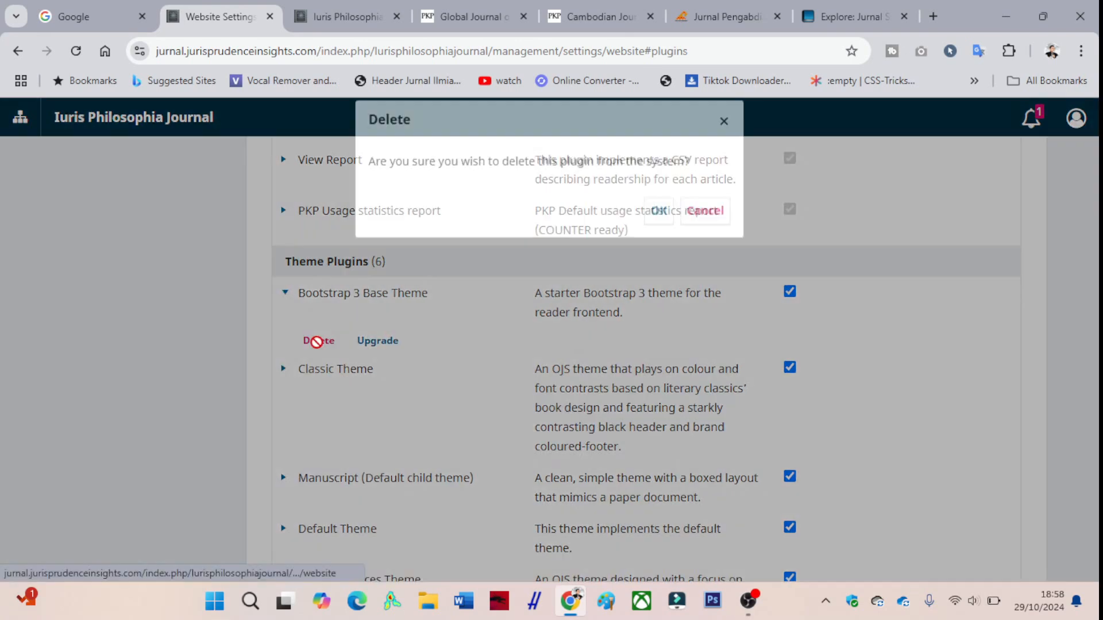
{"action": "left_click", "coordinate": [657, 223]}
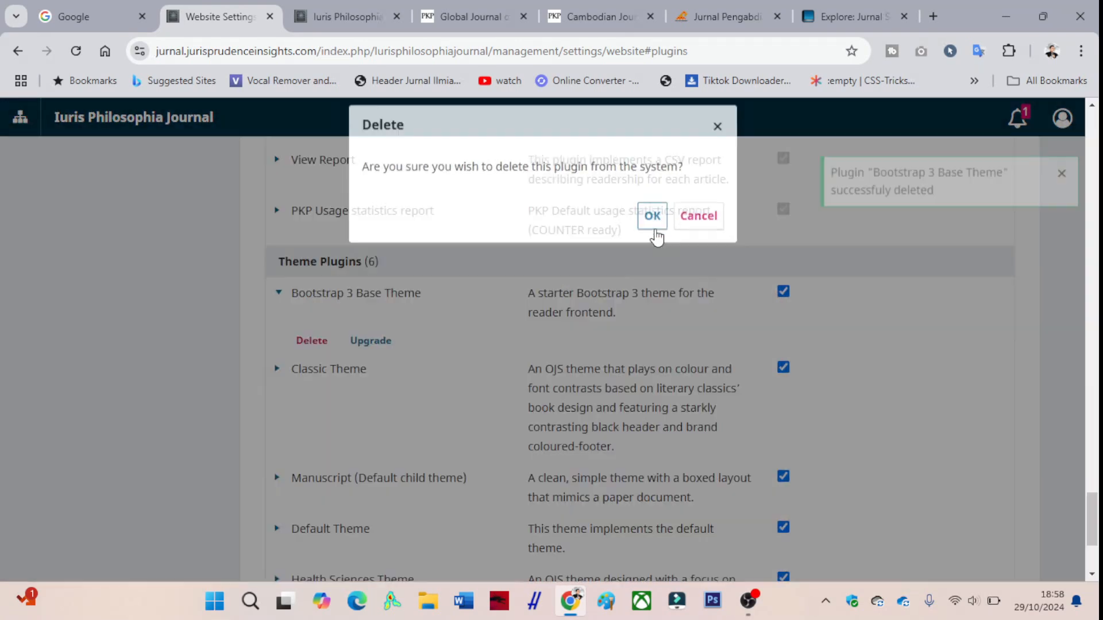
- Delete the Classic Theme and the Health Sciences Theme from the theme plugins, confirming each removal
{"action": "left_click", "coordinate": [278, 293]}
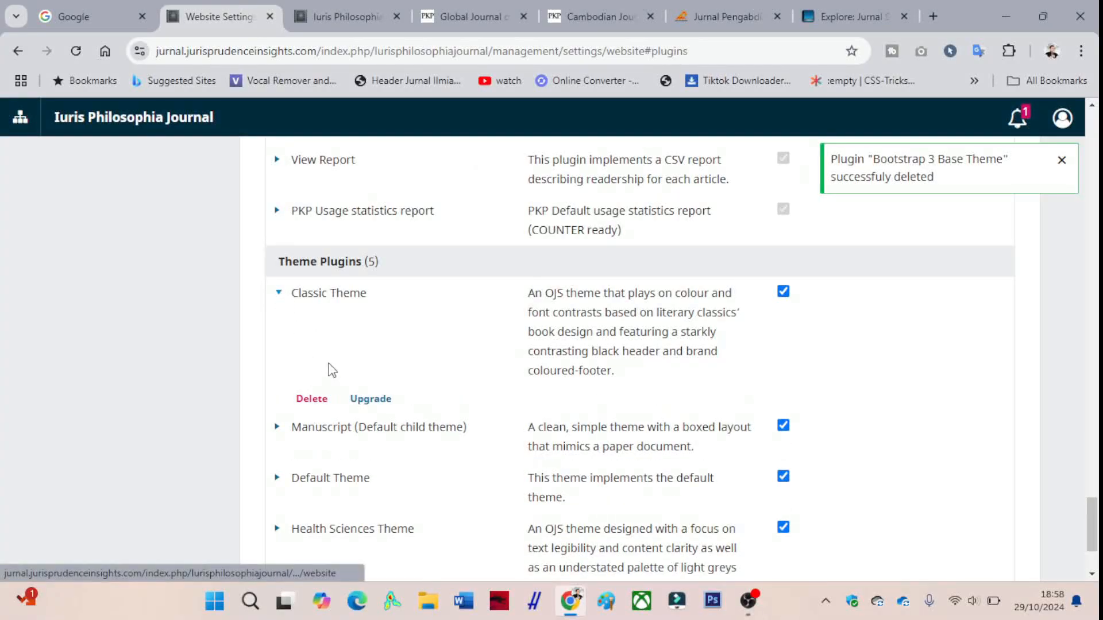
{"action": "left_click", "coordinate": [313, 400]}
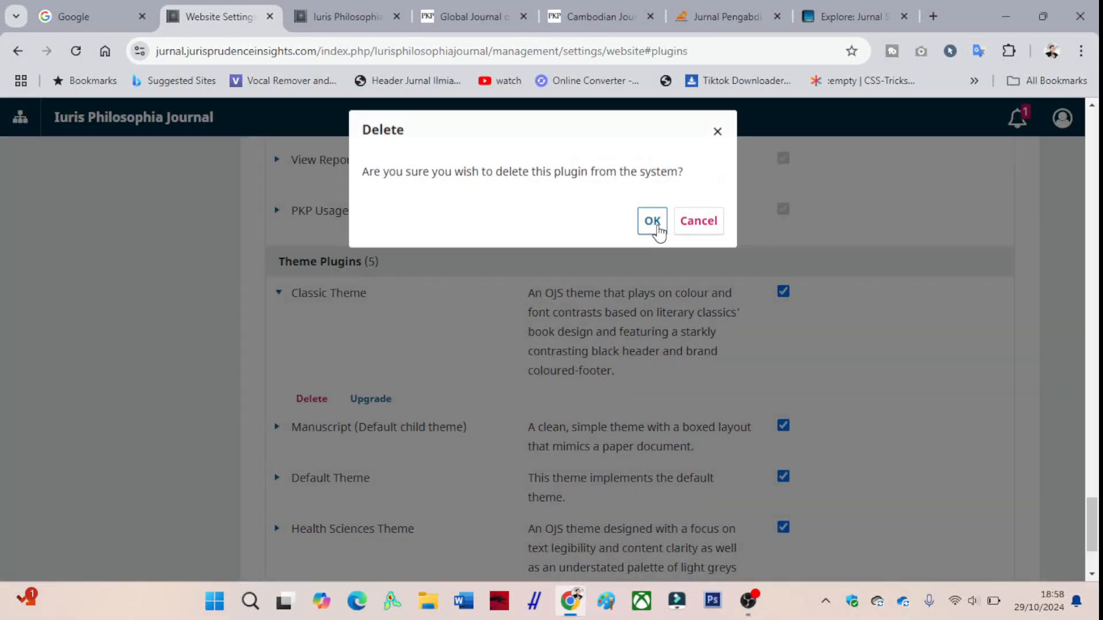
{"action": "left_click", "coordinate": [659, 225]}
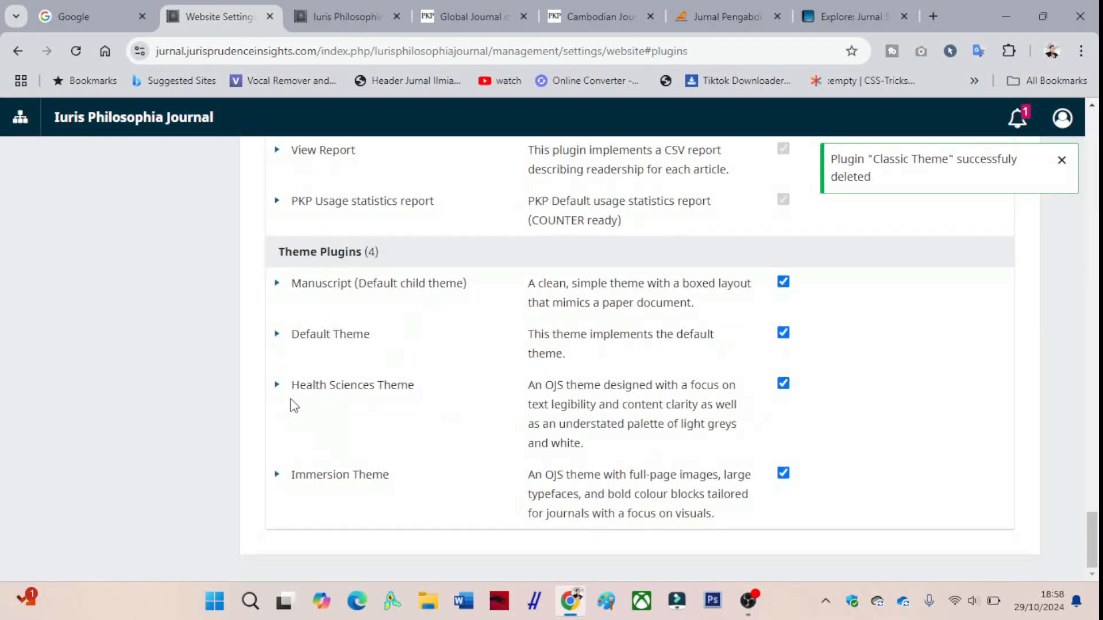
{"action": "left_click", "coordinate": [278, 385]}
{"action": "left_click", "coordinate": [317, 472]}
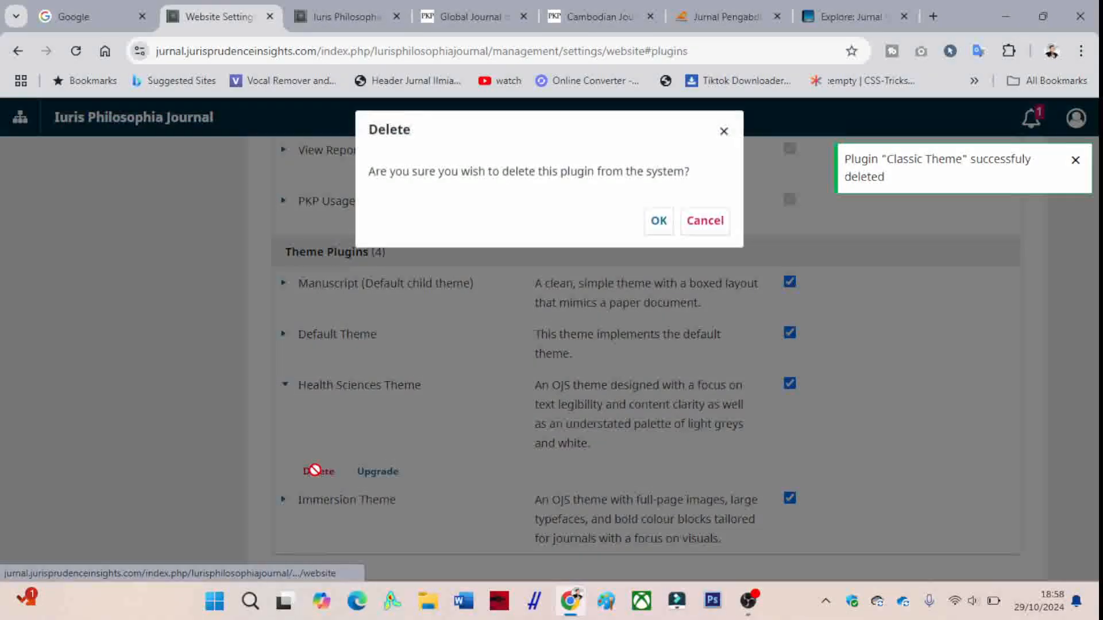
{"action": "left_click", "coordinate": [660, 222]}
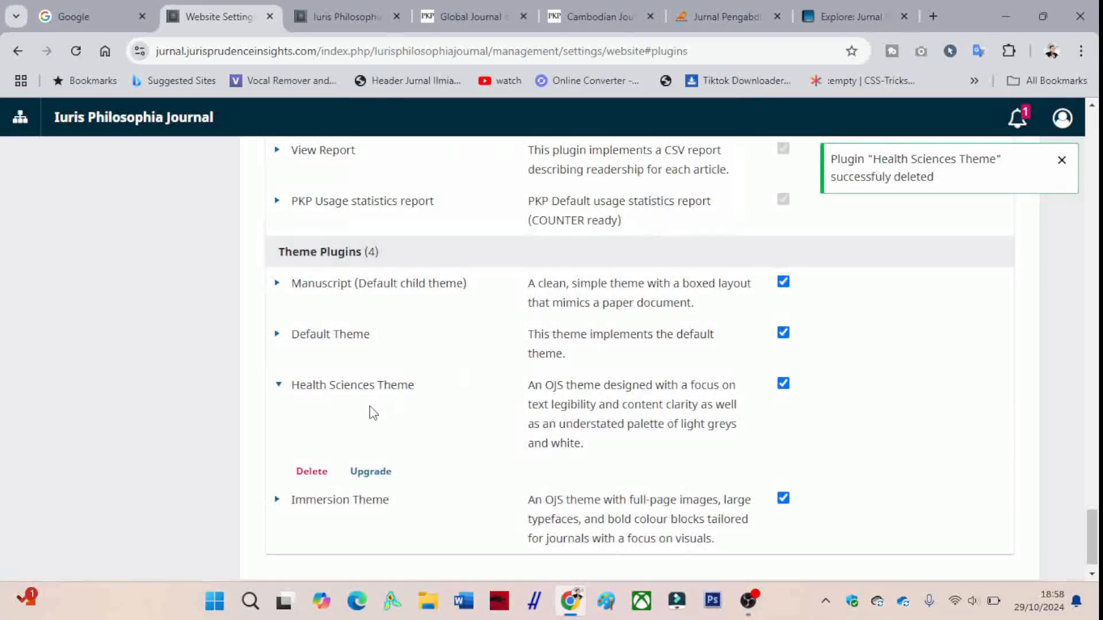
- Delete the Immersion Theme from the theme plugins and confirm its removal
{"action": "left_click", "coordinate": [279, 477]}
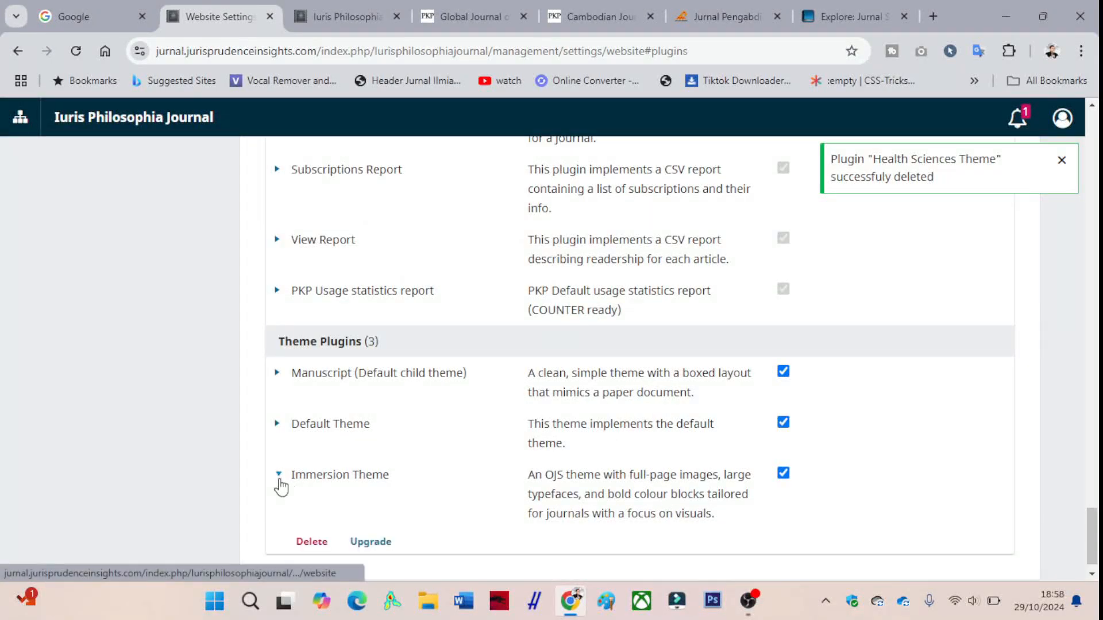
{"action": "left_click", "coordinate": [312, 543]}
{"action": "left_click", "coordinate": [659, 221]}
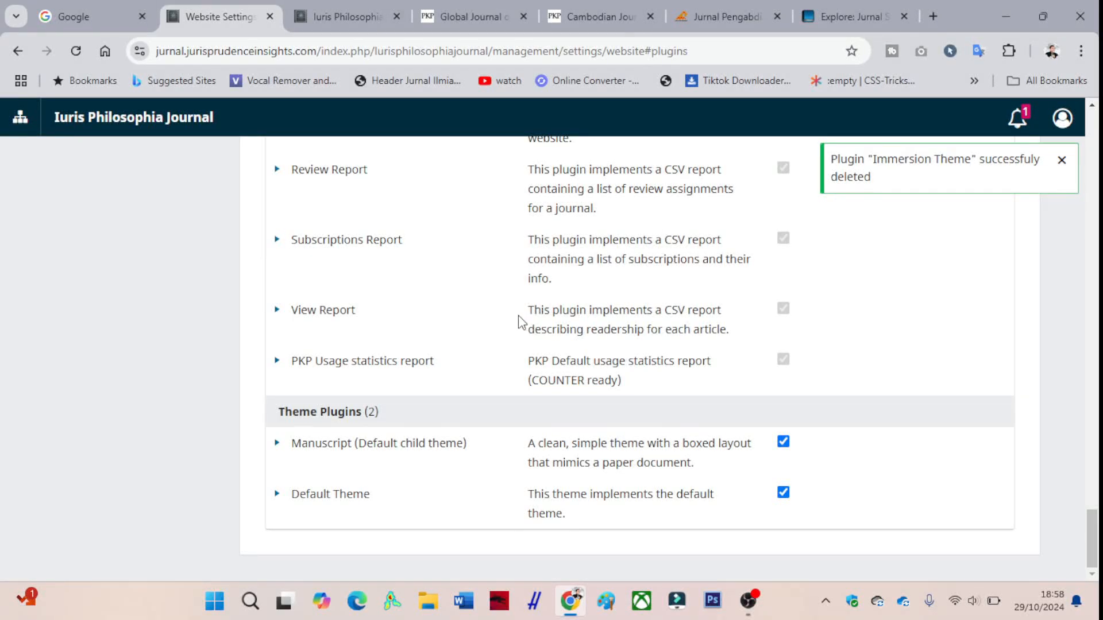
- Review the remaining report, public identifier, payment, metadata, import/export and generic plugins, checking the available actions for Review Report
{"action": "scroll", "coordinate": [455, 356], "scroll_direction": "up", "scroll_amount": 1}
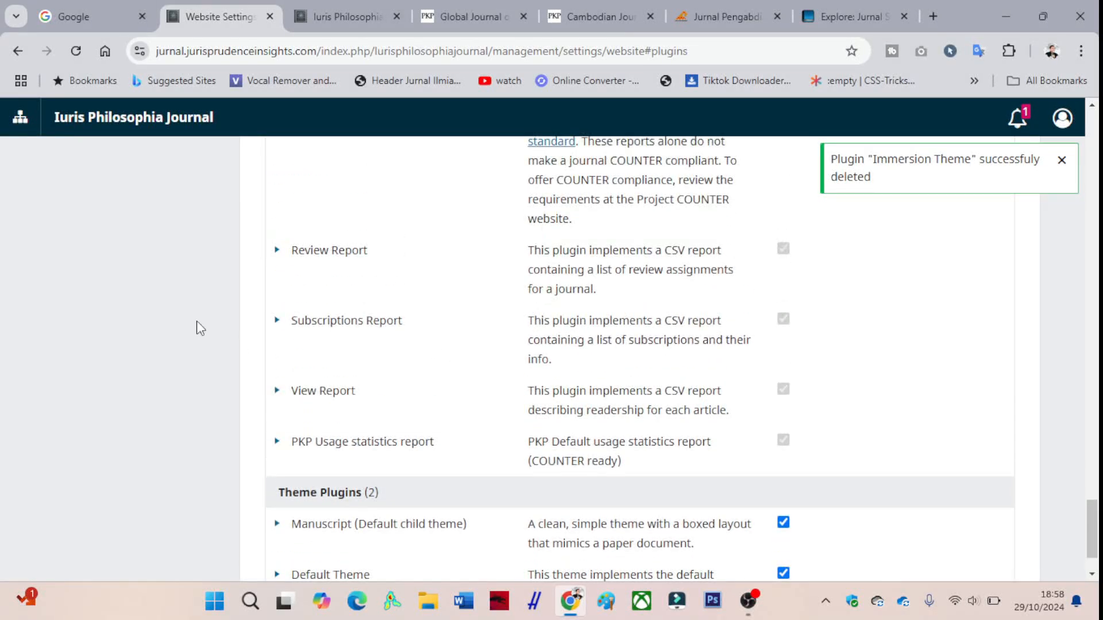
{"action": "left_click", "coordinate": [277, 251]}
{"action": "left_click", "coordinate": [278, 251]}
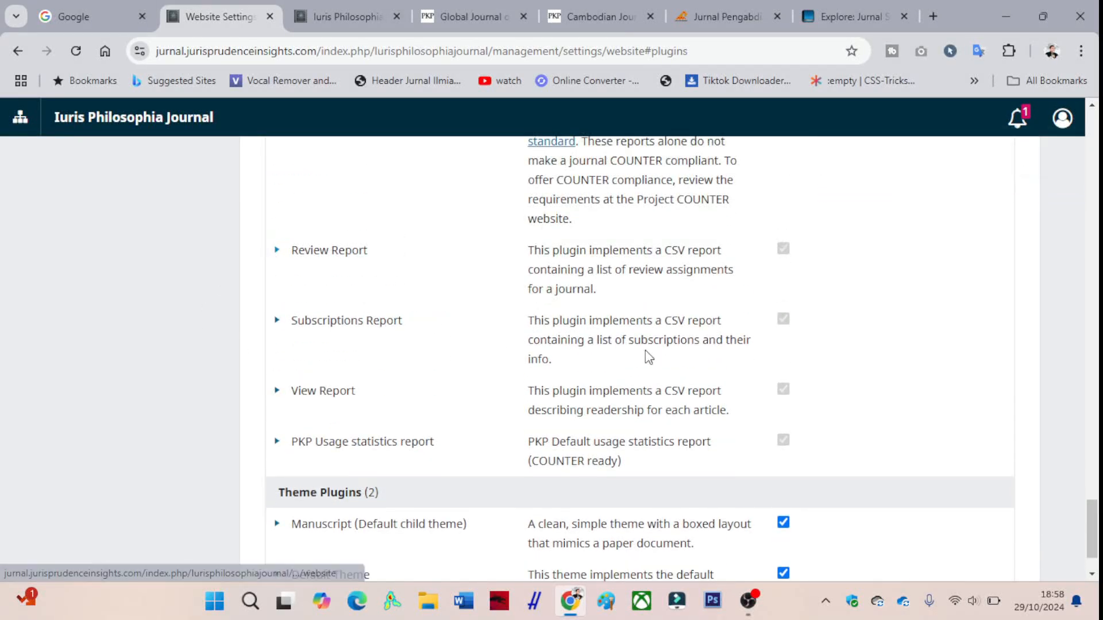
{"action": "scroll", "coordinate": [716, 353], "scroll_direction": "up", "scroll_amount": 4}
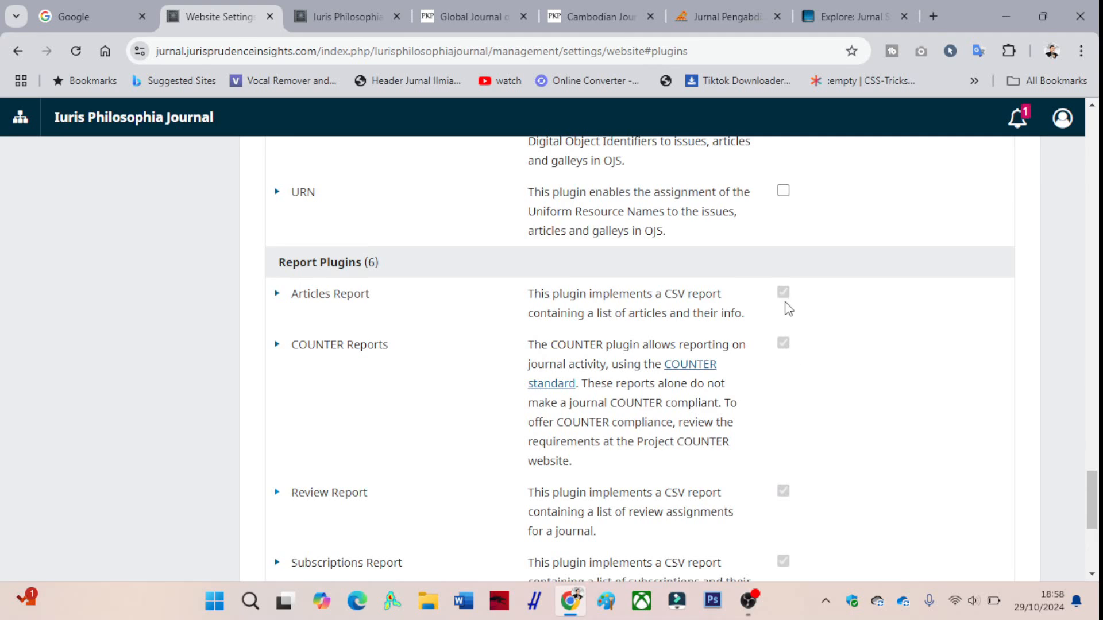
{"action": "scroll", "coordinate": [788, 379], "scroll_direction": "down", "scroll_amount": 2}
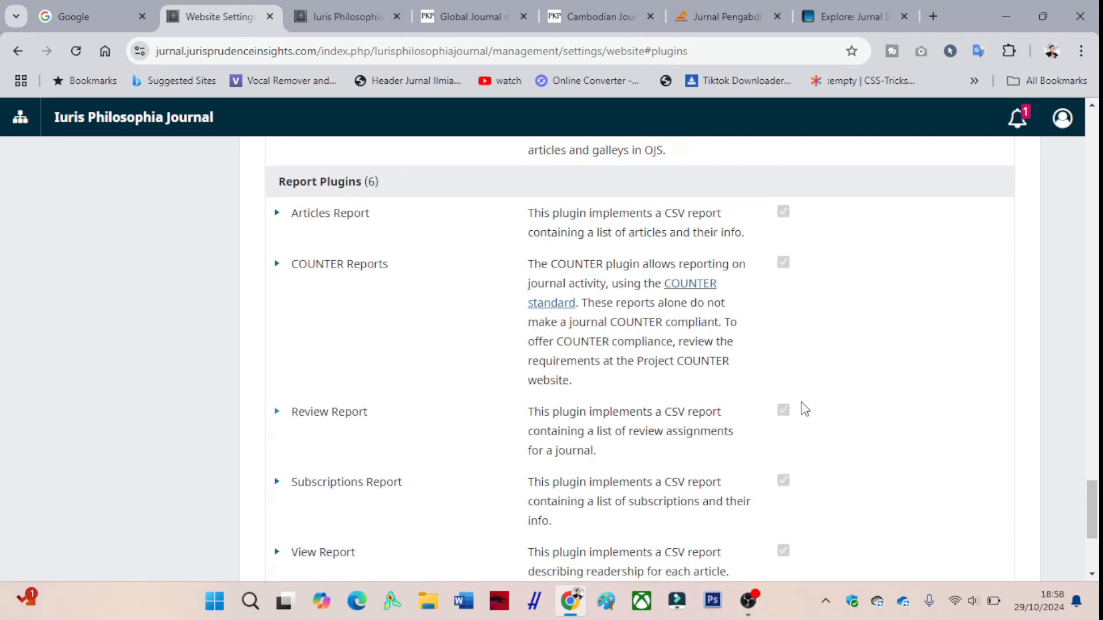
{"action": "scroll", "coordinate": [792, 409], "scroll_direction": "up", "scroll_amount": 5}
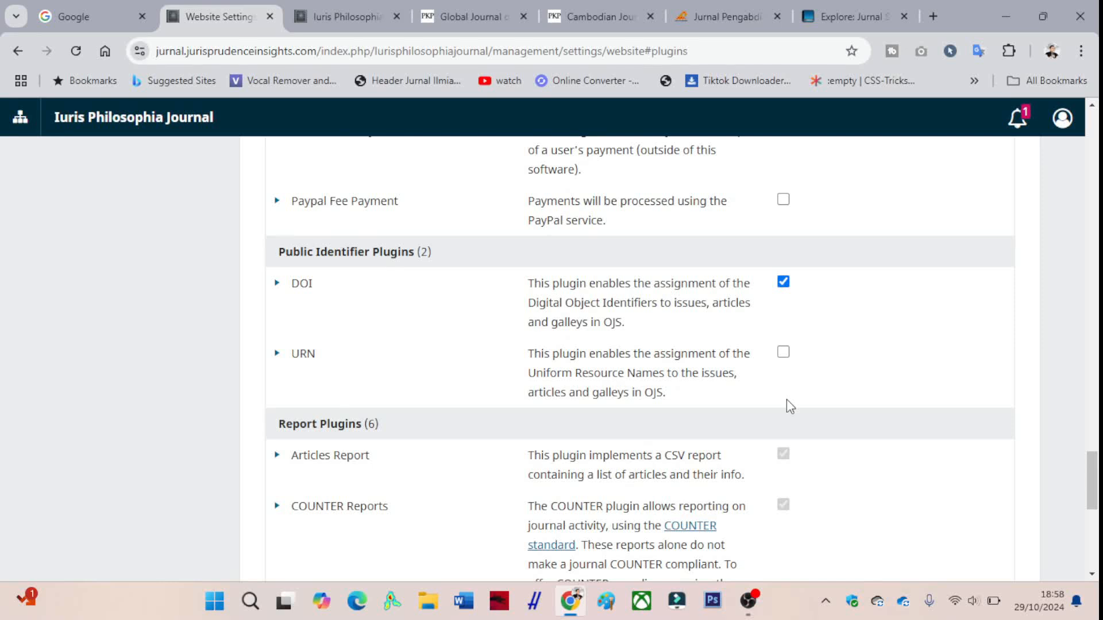
{"action": "scroll", "coordinate": [791, 406], "scroll_direction": "up", "scroll_amount": 4}
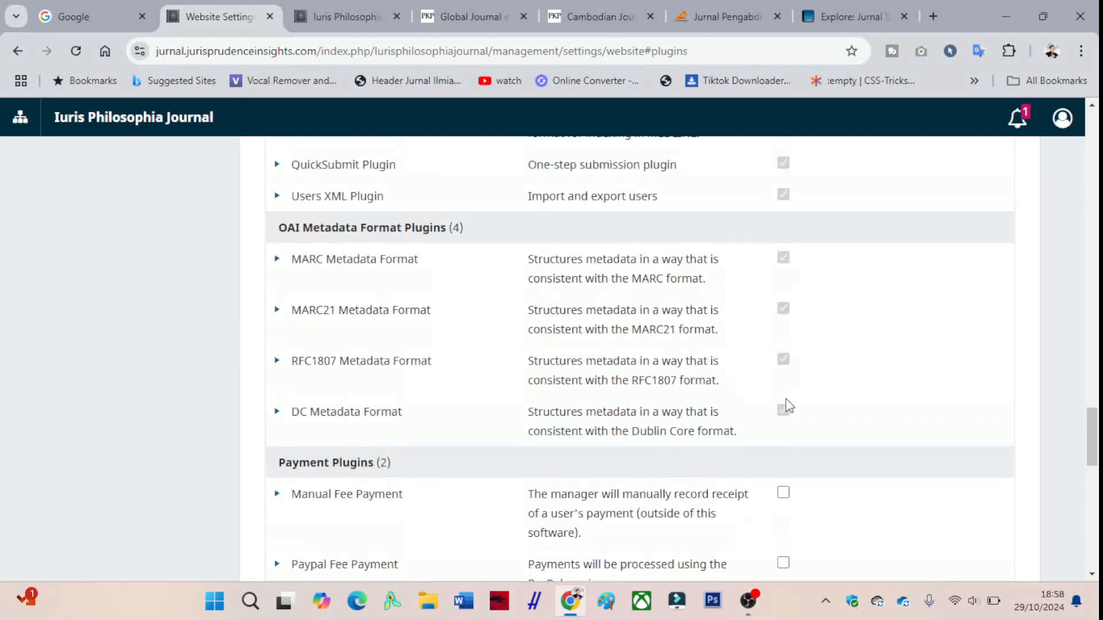
{"action": "scroll", "coordinate": [411, 337], "scroll_direction": "up", "scroll_amount": 3}
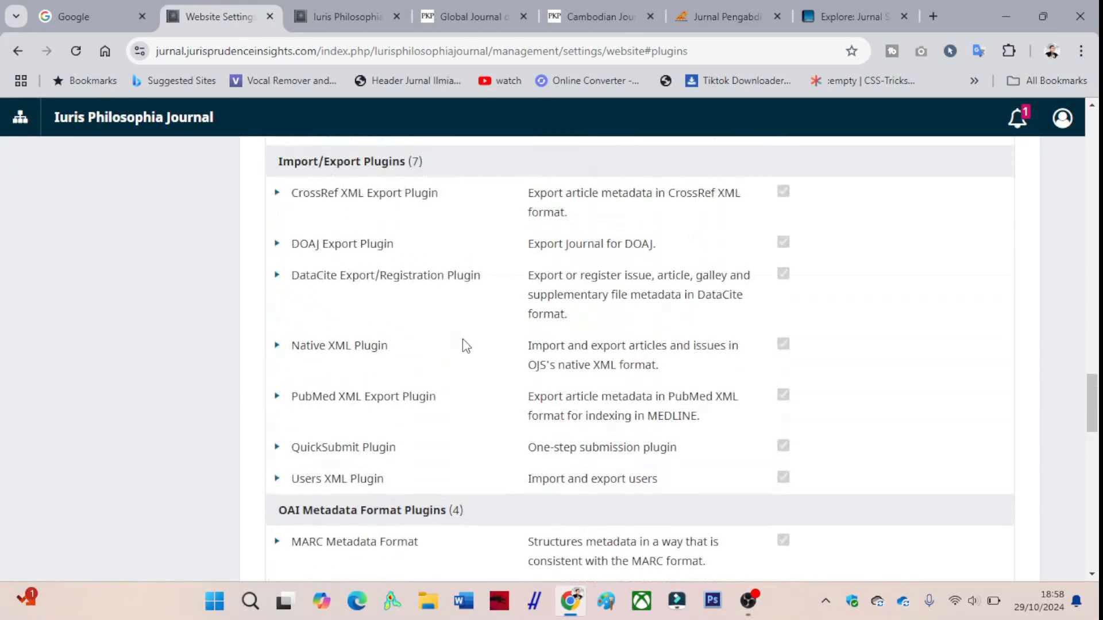
{"action": "scroll", "coordinate": [707, 318], "scroll_direction": "up", "scroll_amount": 4}
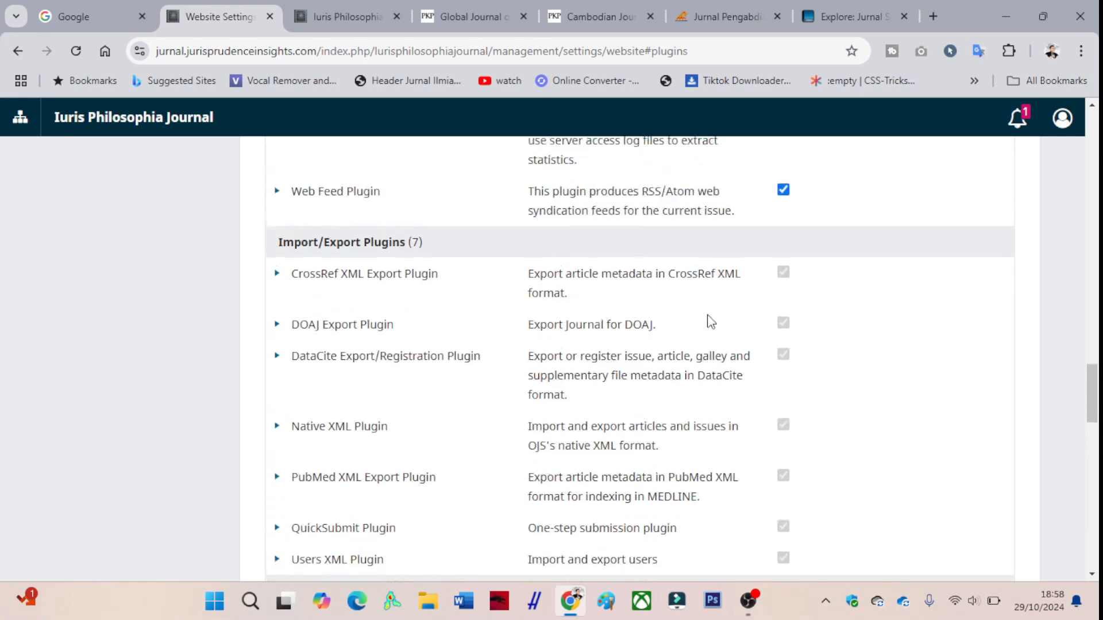
{"action": "scroll", "coordinate": [711, 321], "scroll_direction": "up", "scroll_amount": 6}
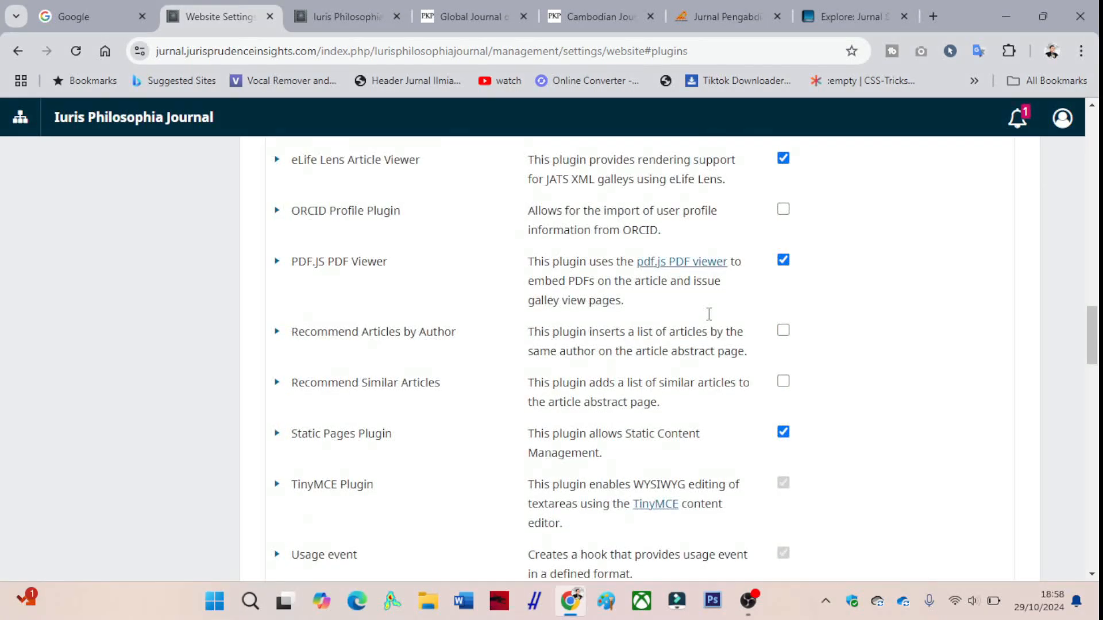
{"action": "scroll", "coordinate": [711, 321], "scroll_direction": "up", "scroll_amount": 8}
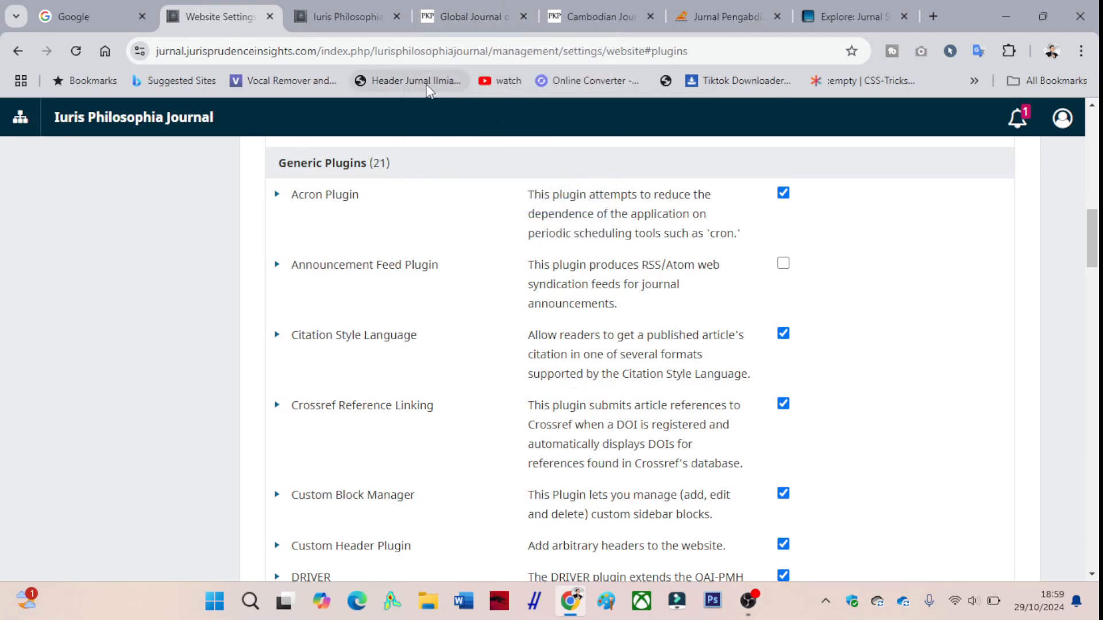
- Switch to the public Iuris Philosophia Journal homepage and view its header and introduction
{"action": "left_click", "coordinate": [350, 16]}
{"action": "scroll", "coordinate": [451, 293], "scroll_direction": "up", "scroll_amount": 1}
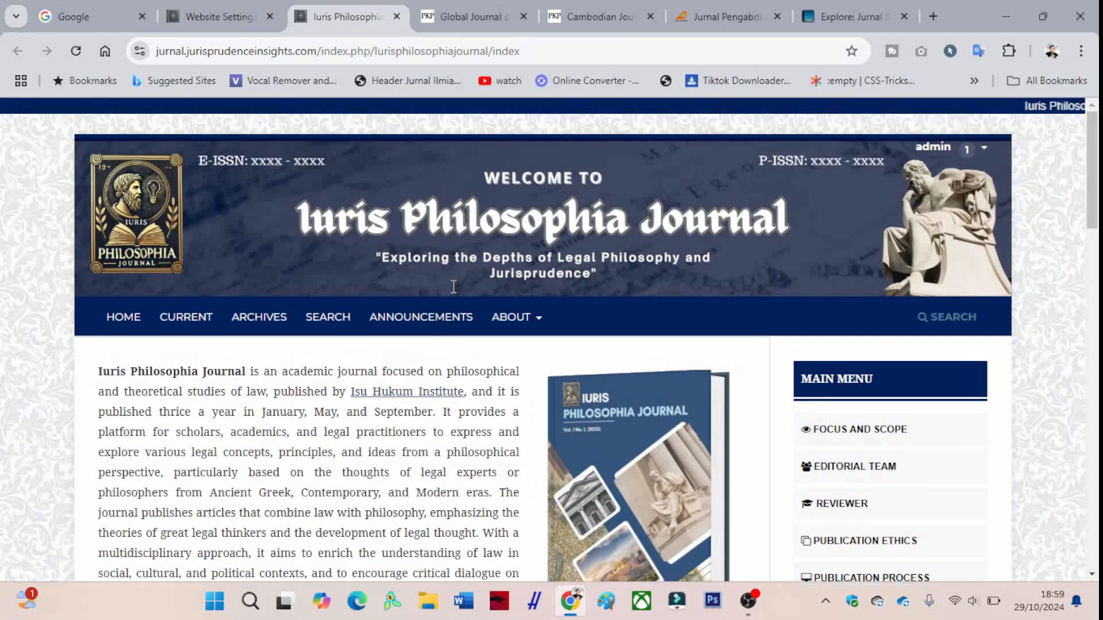
- Look through the Iuris Philosophia Journal homepage's details table, then compare it with the Global Journal of Education, Theology and Informatics homepage
{"action": "scroll", "coordinate": [451, 294], "scroll_direction": "down", "scroll_amount": 1}
{"action": "scroll", "coordinate": [453, 294], "scroll_direction": "down", "scroll_amount": 8}
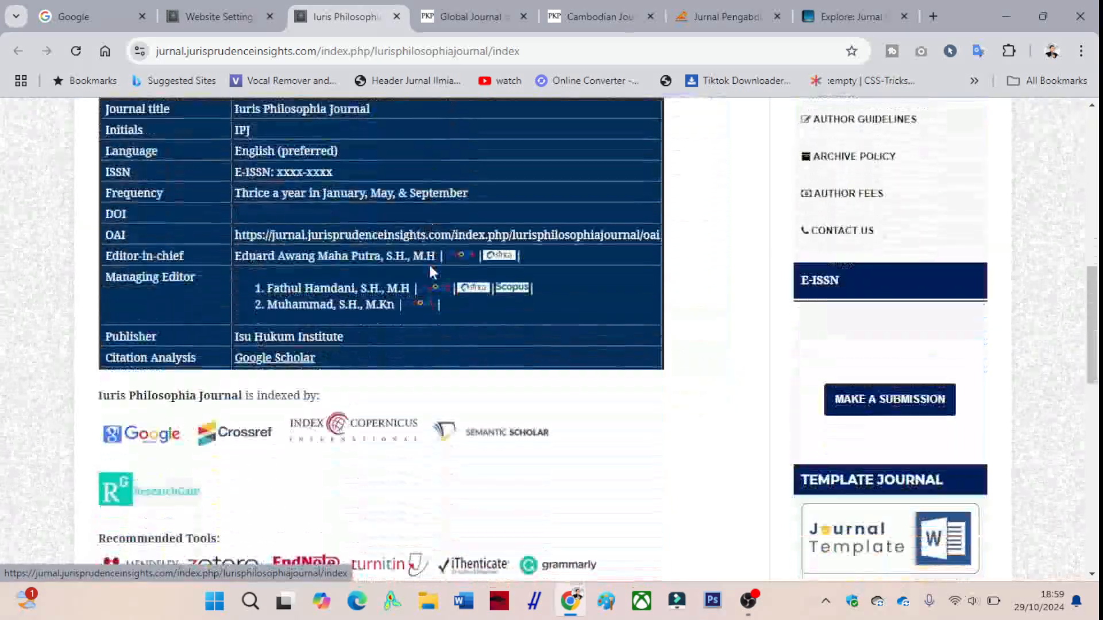
{"action": "left_click", "coordinate": [442, 18]}
{"action": "scroll", "coordinate": [437, 204], "scroll_direction": "up", "scroll_amount": 10}
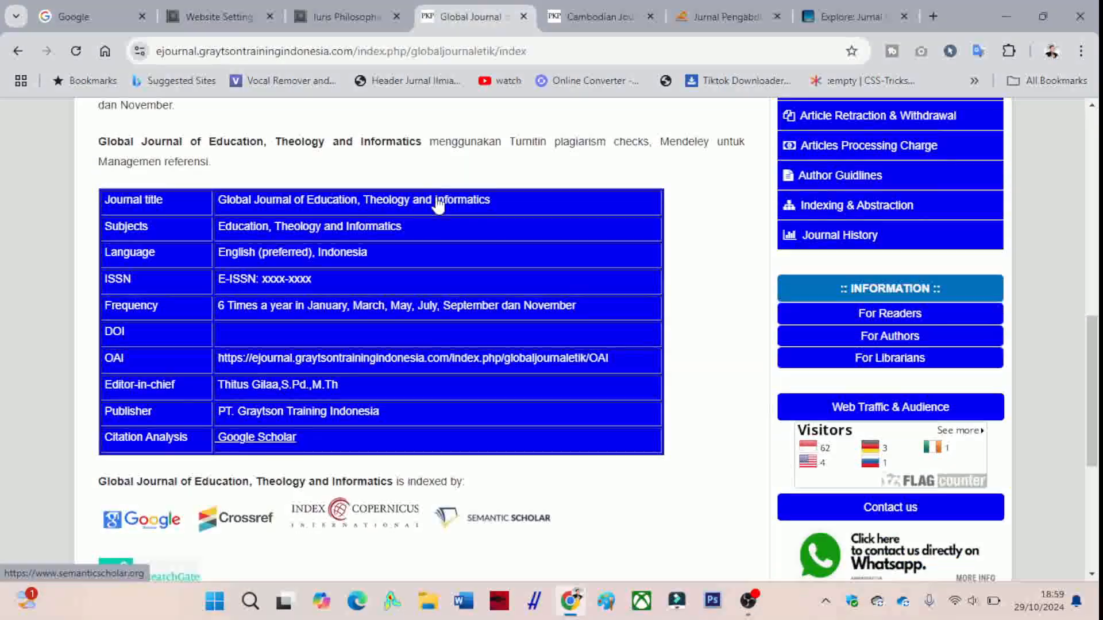
{"action": "scroll", "coordinate": [437, 203], "scroll_direction": "up", "scroll_amount": 3}
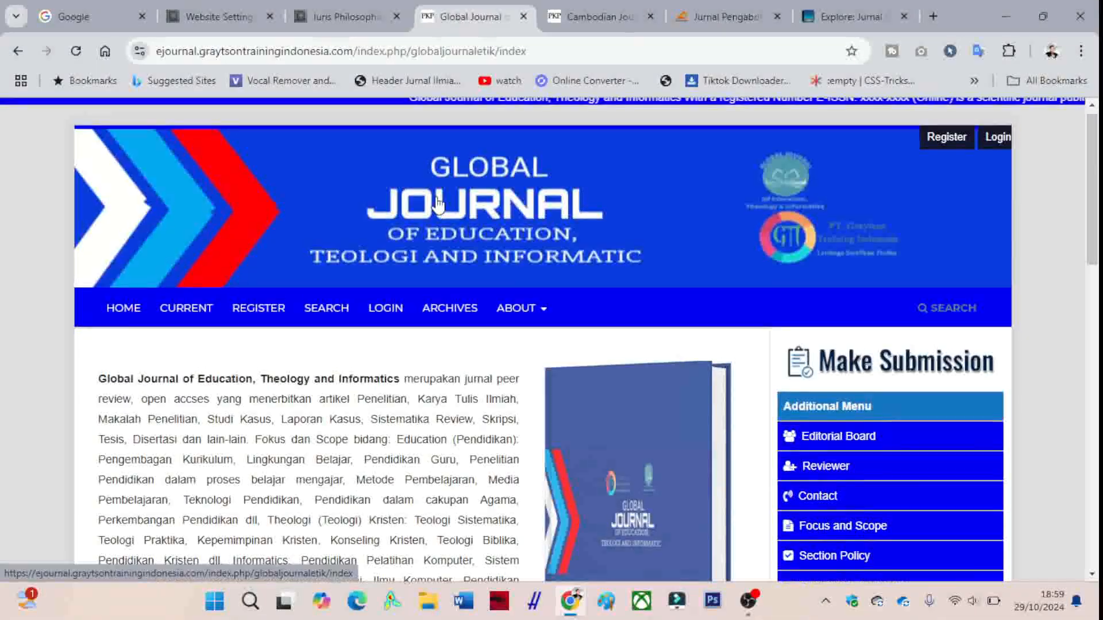
- Examine the Cambodian Journal of Educational and Social Sciences homepage, from its header and introduction through the current issue's article list
{"action": "left_click", "coordinate": [582, 19]}
{"action": "scroll", "coordinate": [584, 148], "scroll_direction": "up", "scroll_amount": 10}
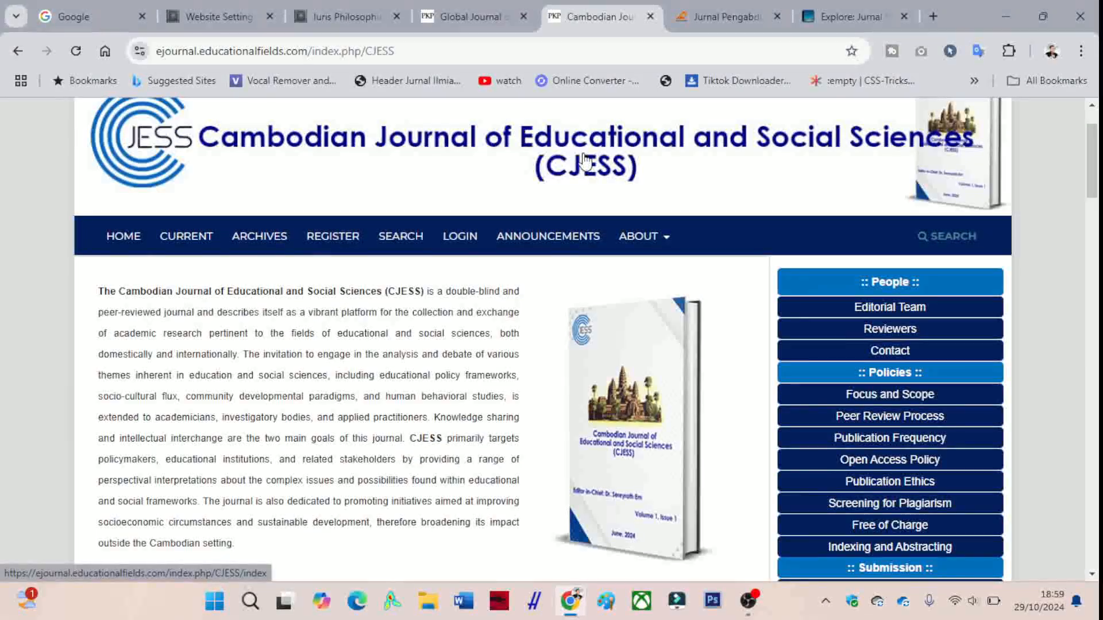
{"action": "scroll", "coordinate": [587, 256], "scroll_direction": "down", "scroll_amount": 15}
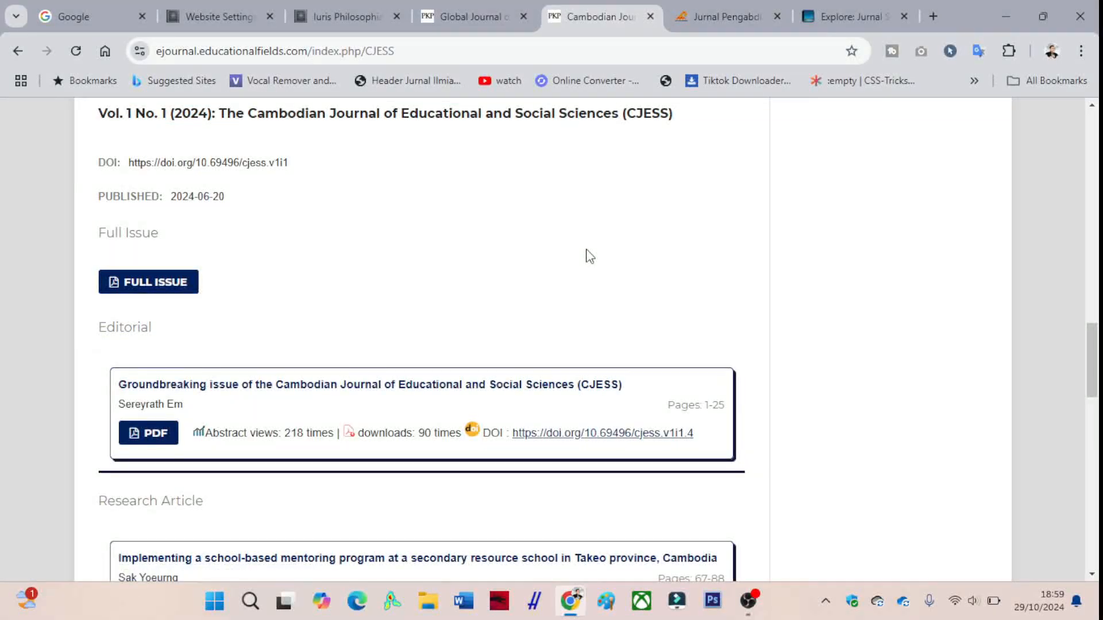
{"action": "scroll", "coordinate": [590, 256], "scroll_direction": "down", "scroll_amount": 8}
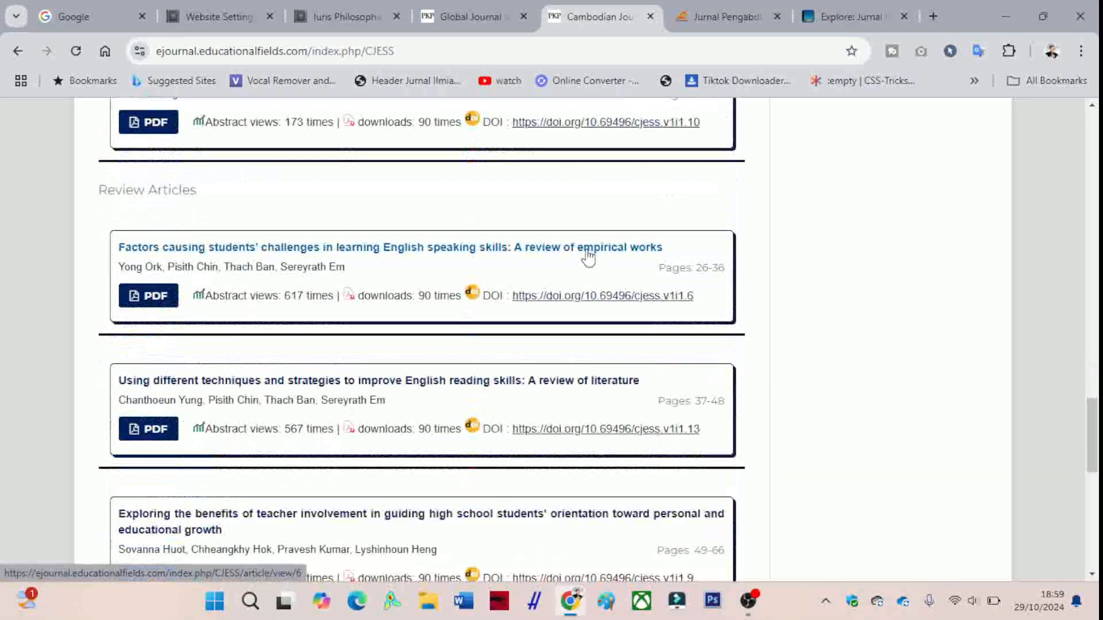
{"action": "scroll", "coordinate": [583, 256], "scroll_direction": "up", "scroll_amount": 3}
- Examine the homepage layouts of Jurnal Pengabdian Masyarakat Tapis Berseri and Explore: Jurnal Sistem Informasi dan Telematika
{"action": "left_click", "coordinate": [715, 16]}
{"action": "scroll", "coordinate": [544, 209], "scroll_direction": "up", "scroll_amount": 10}
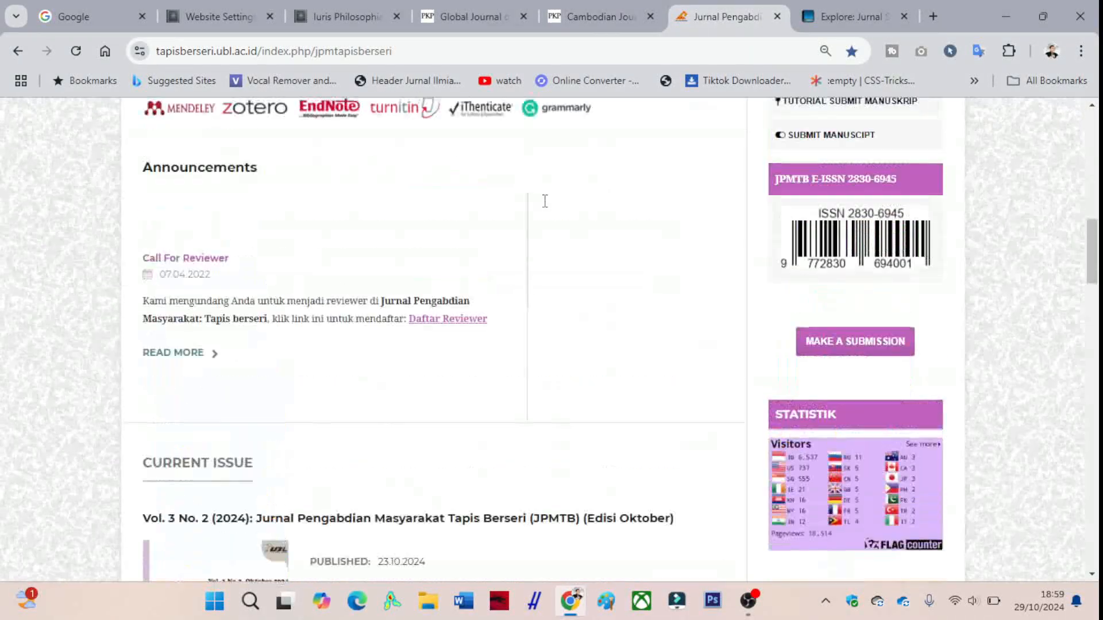
{"action": "scroll", "coordinate": [545, 201], "scroll_direction": "up", "scroll_amount": 10}
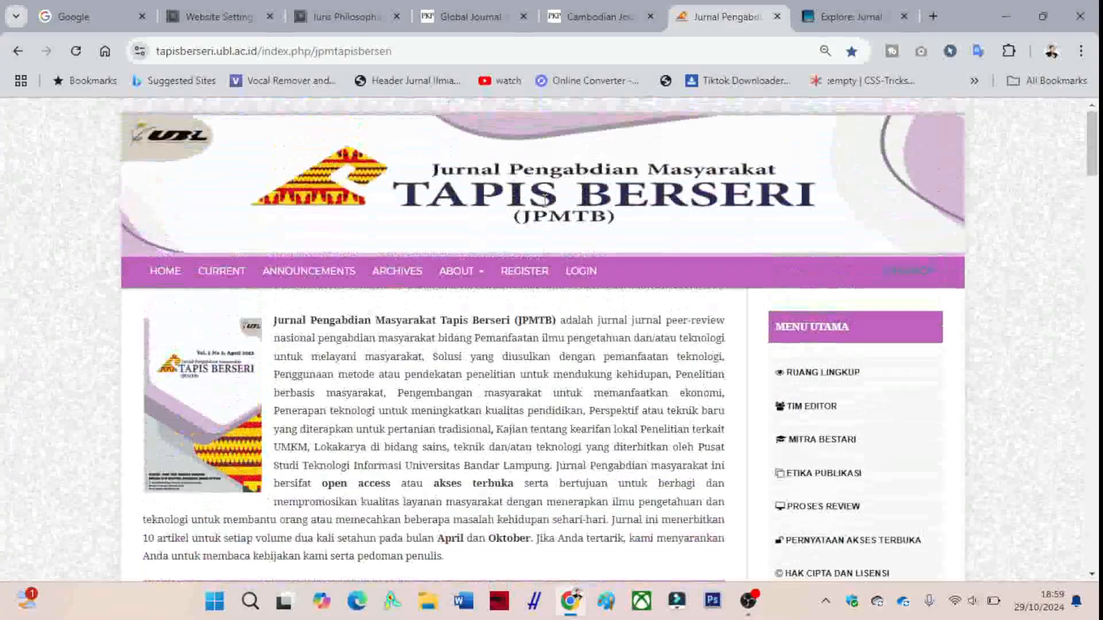
{"action": "left_click", "coordinate": [850, 16]}
{"action": "scroll", "coordinate": [543, 304], "scroll_direction": "up", "scroll_amount": 10}
{"action": "scroll", "coordinate": [543, 304], "scroll_direction": "down", "scroll_amount": 10}
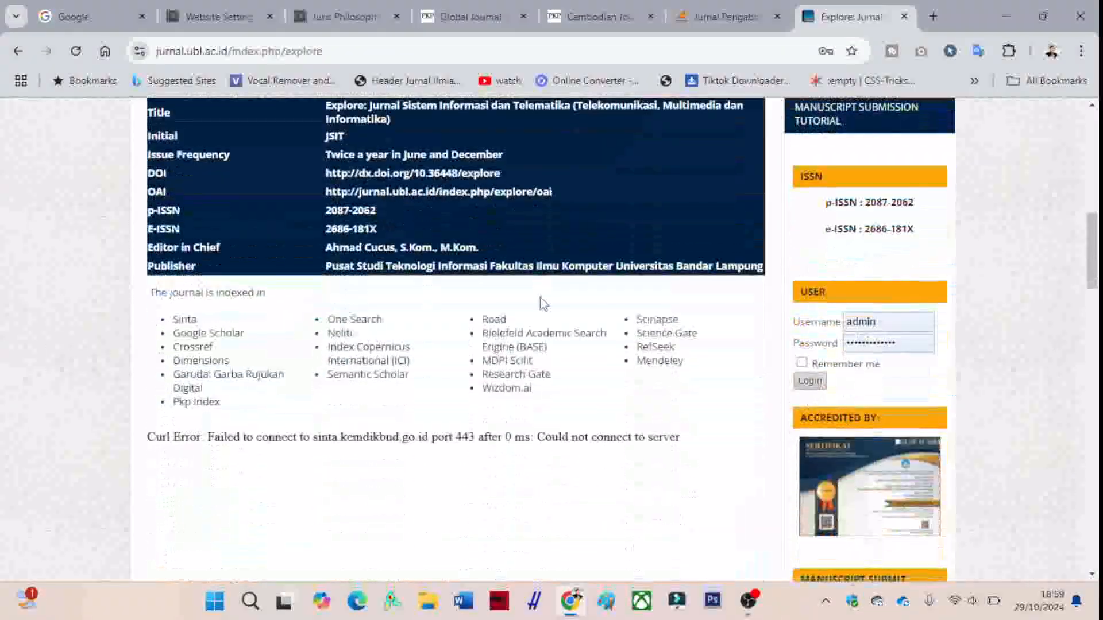